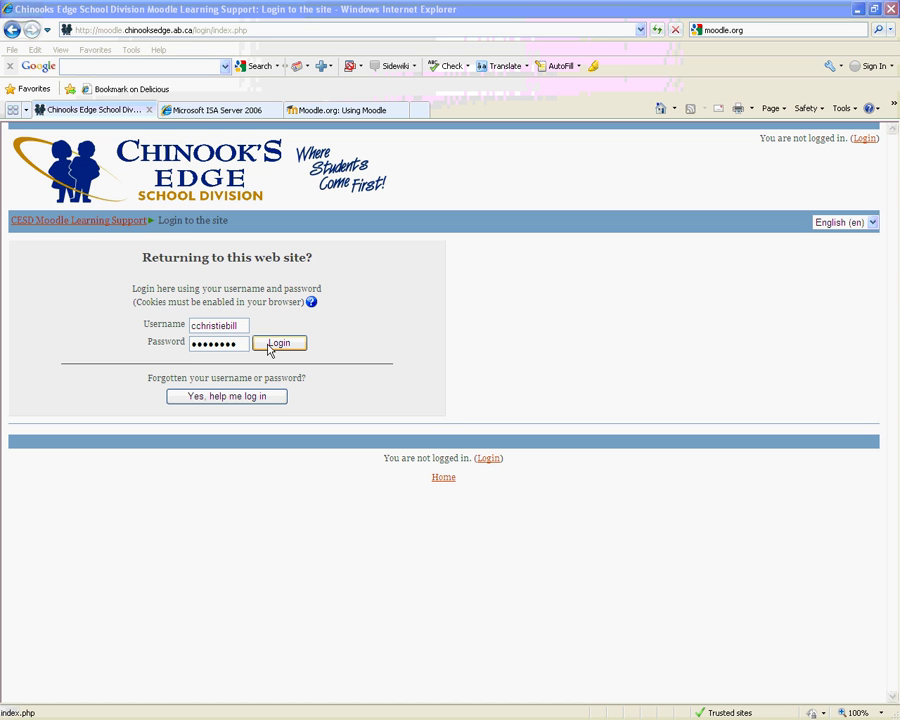
- Log in to the site and open the teacher sub-category of Westglen under CESD Student Courses
click(266, 345)
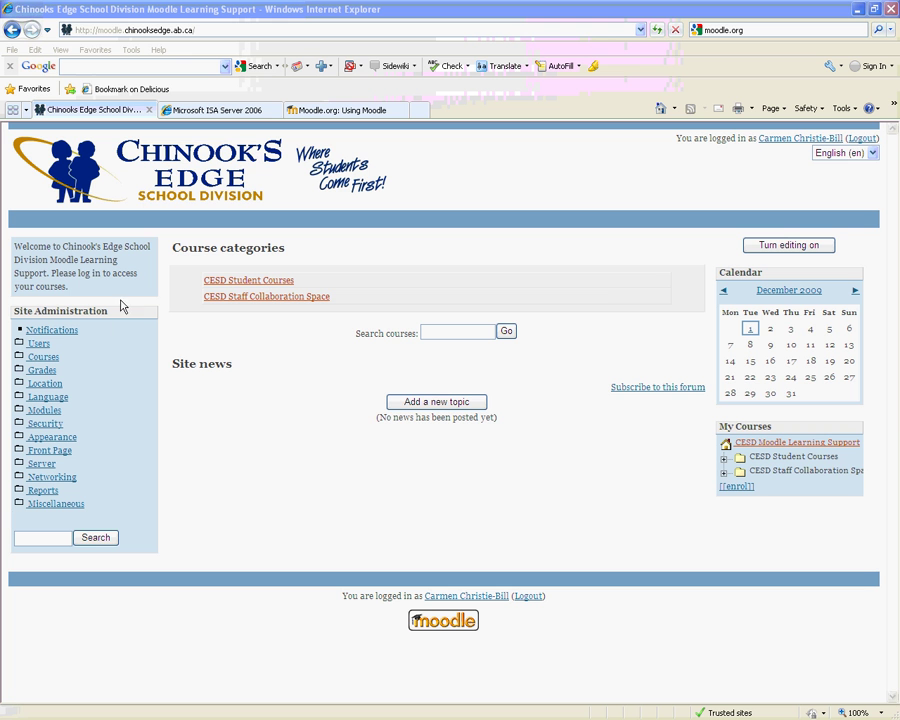
click(241, 287)
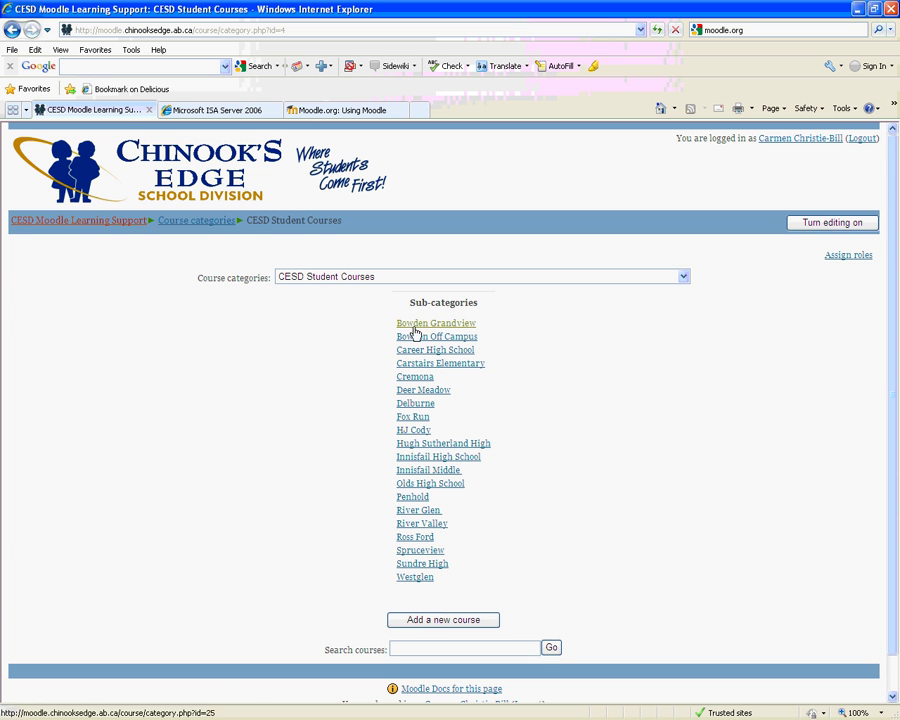
click(418, 580)
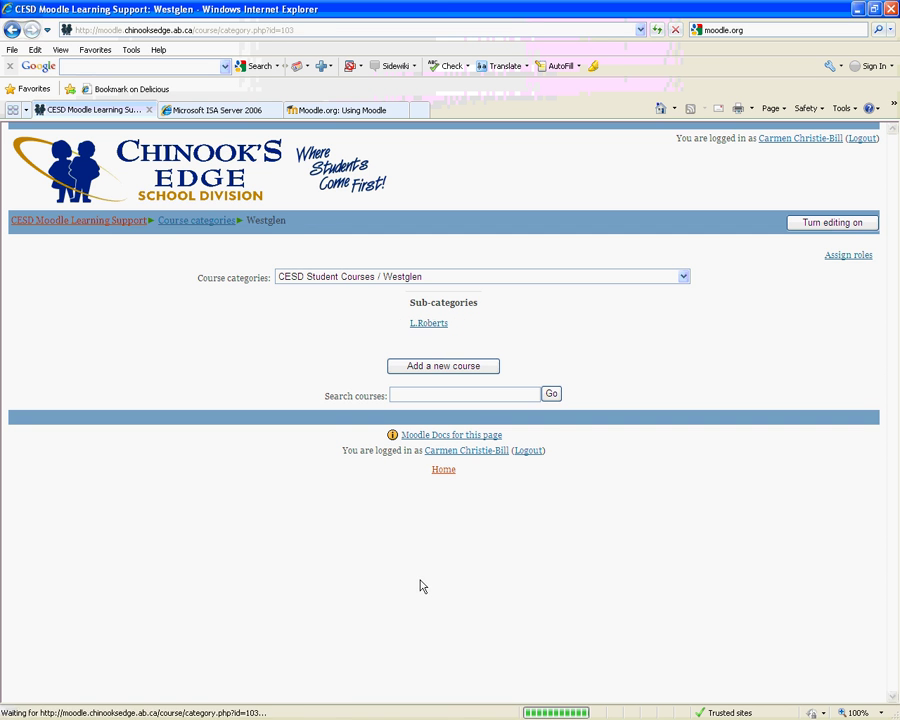
click(423, 327)
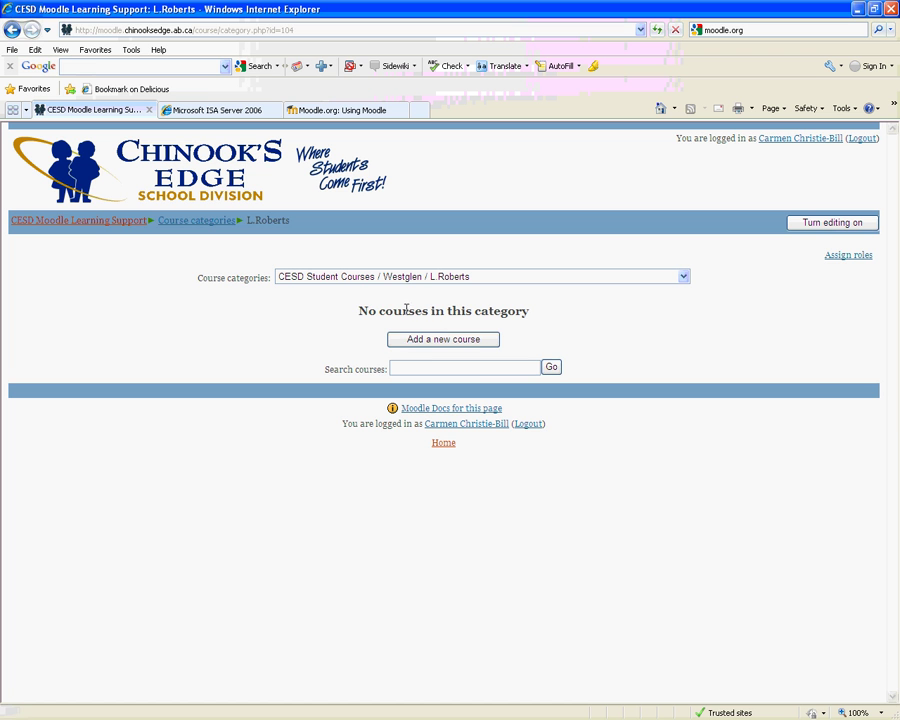
- Return to the site home page and open Westglen under School Specific Level in the CESD Staff Collaboration Space
click(11, 32)
click(10, 32)
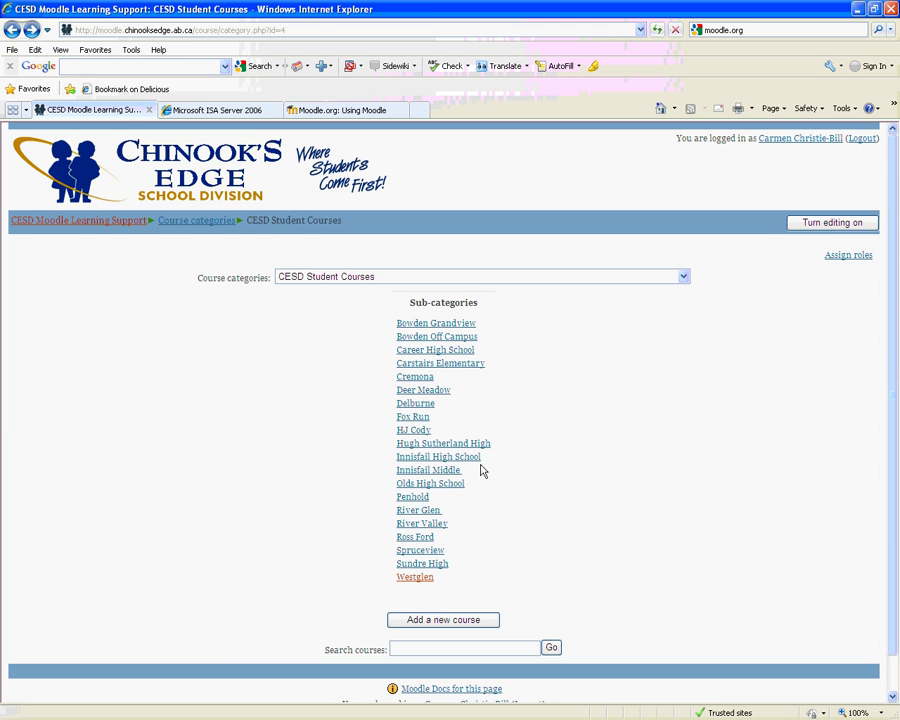
click(11, 32)
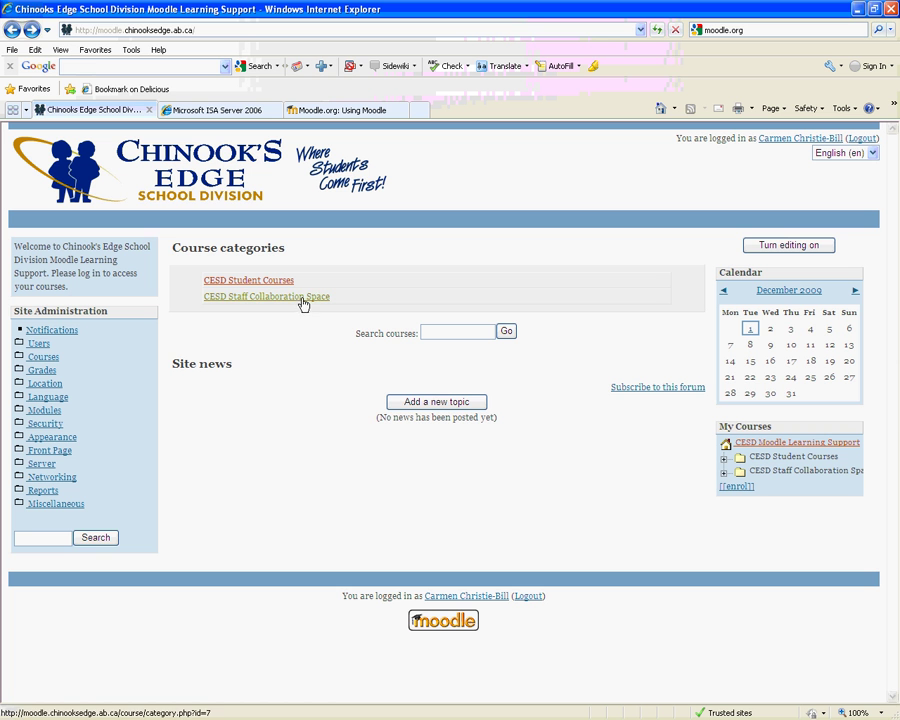
click(248, 300)
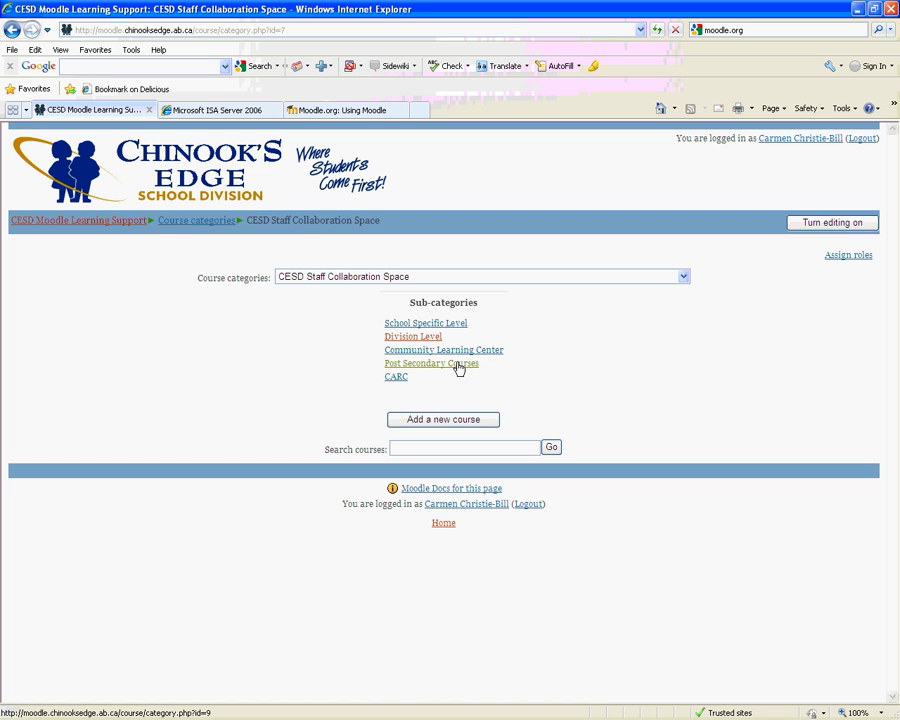
click(393, 326)
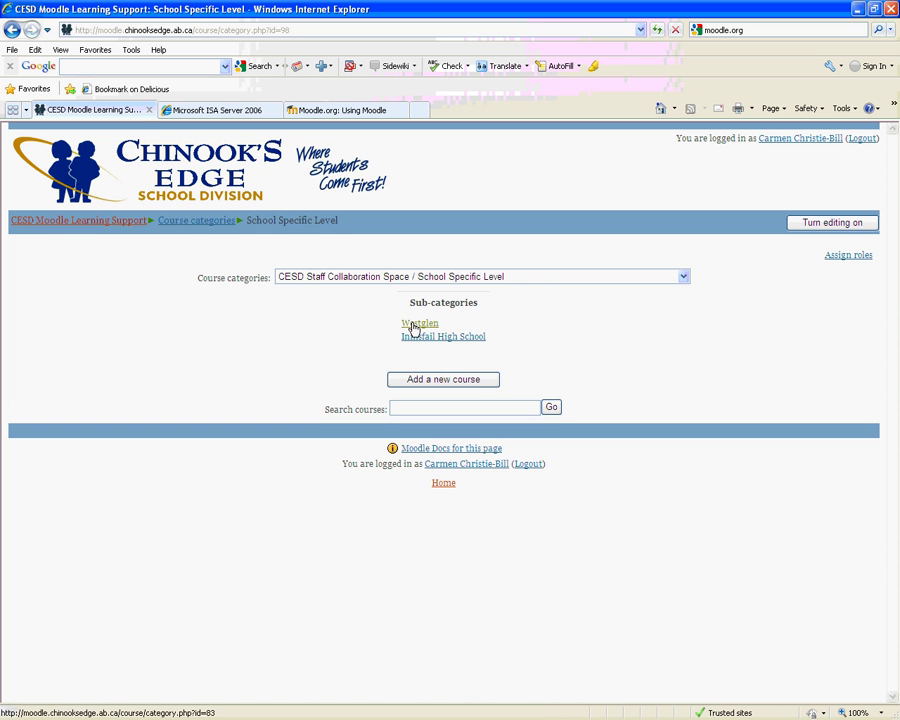
click(414, 328)
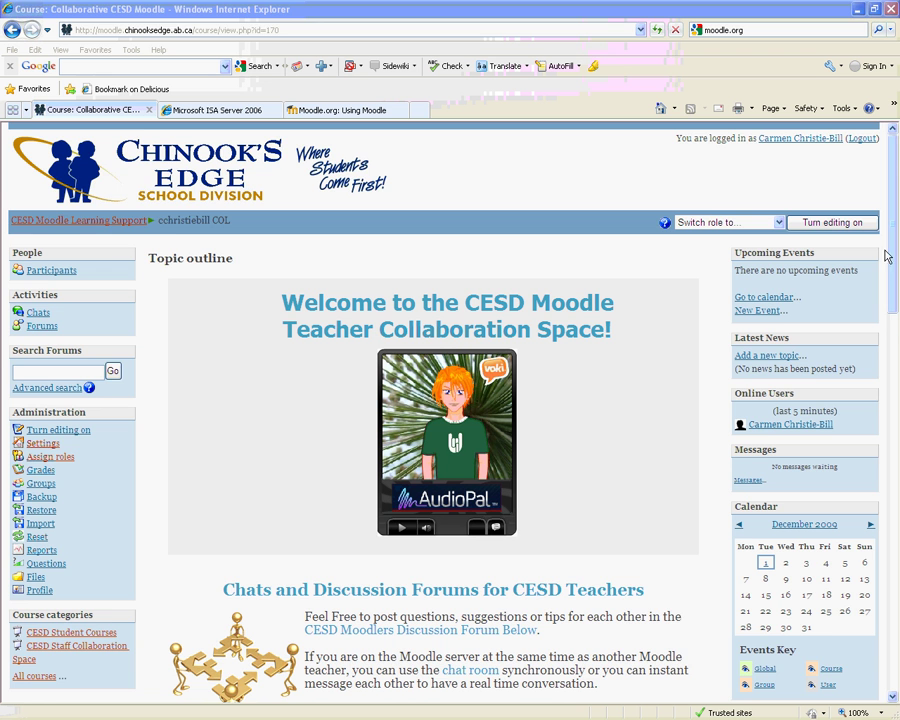
- Turn on editing for the Collaborative CESD Moodle course to look over its editing controls, and turn it off again
scroll(897, 262, down, 1)
scroll(897, 262, down, 1)
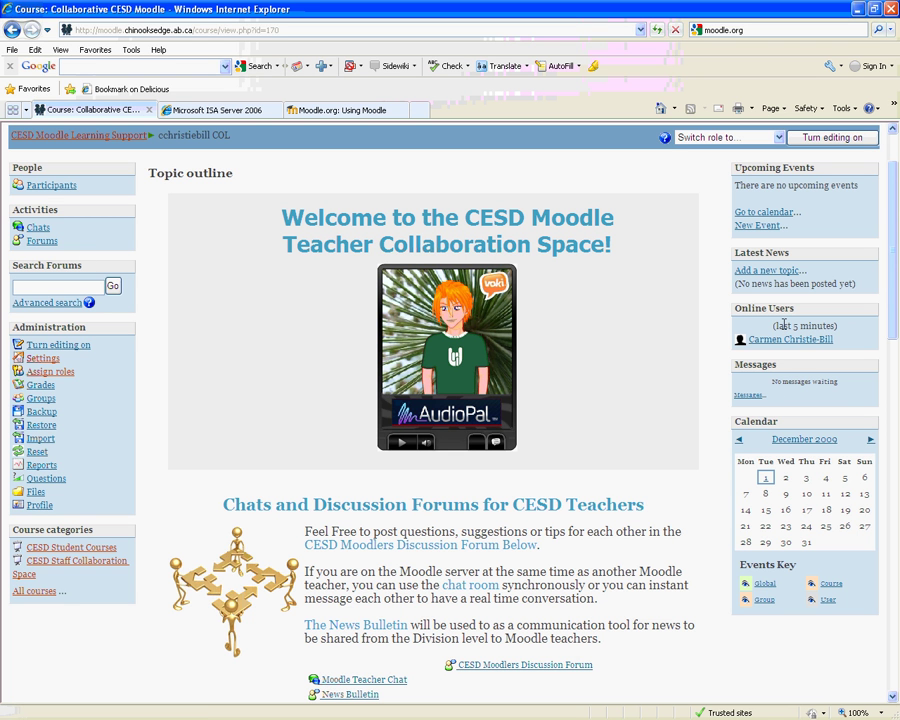
scroll(890, 240, up, 2)
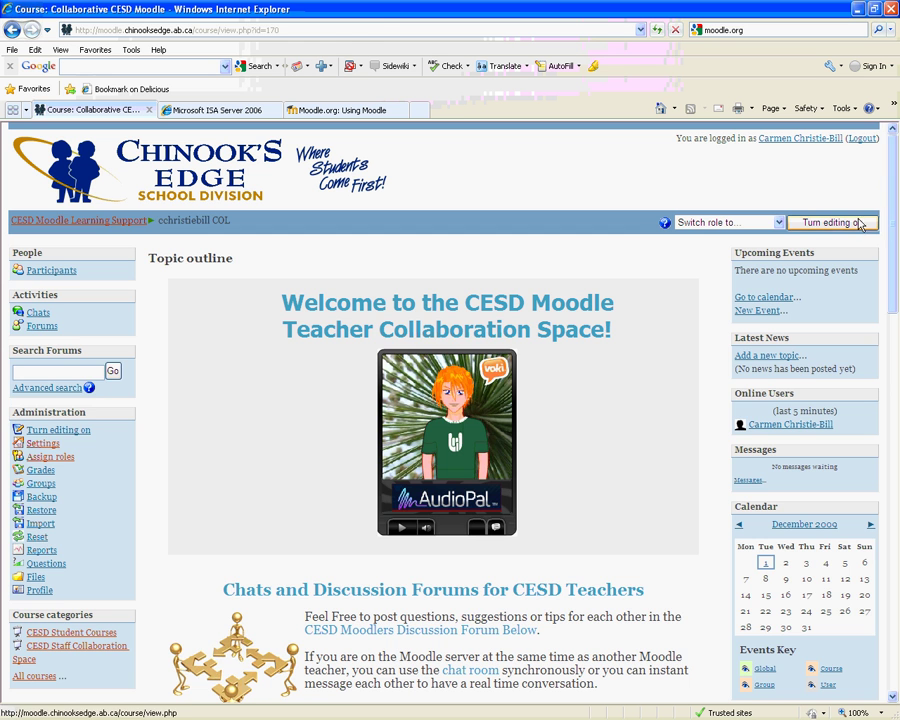
click(859, 224)
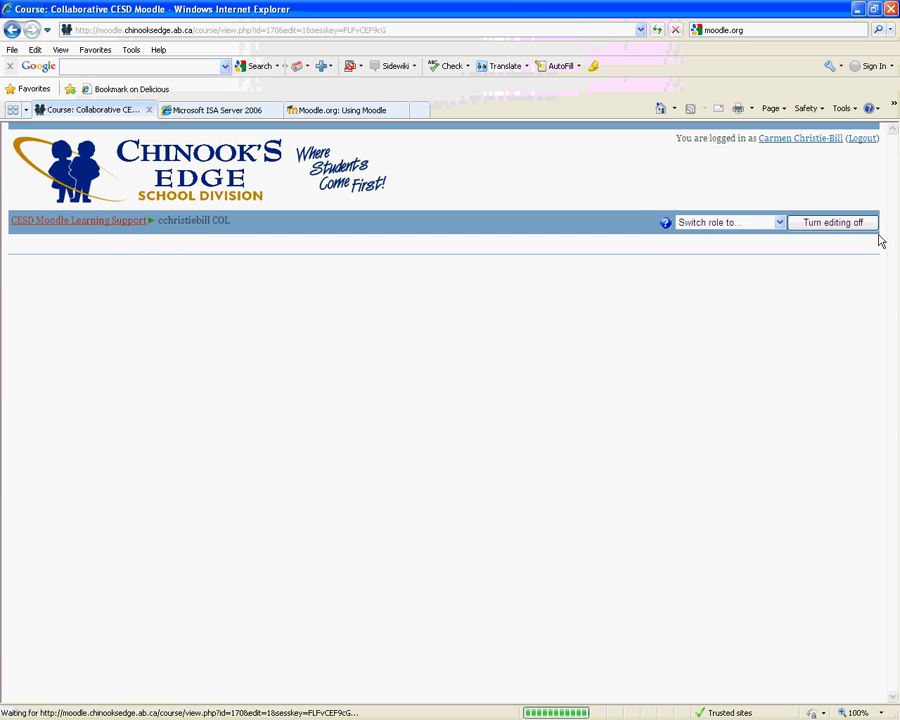
scroll(897, 259, down, 2)
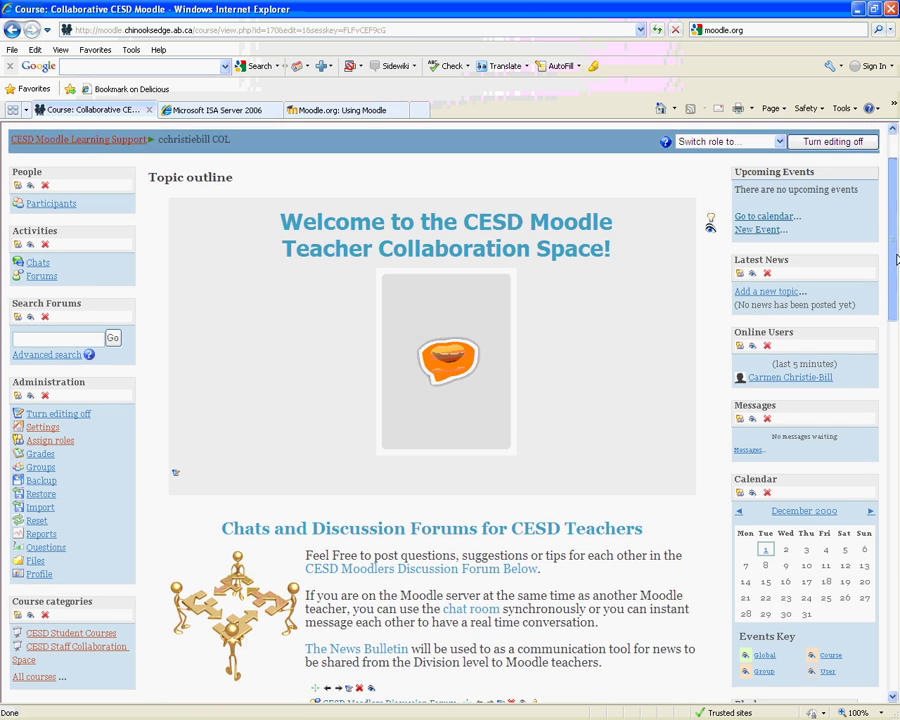
scroll(897, 259, down, 2)
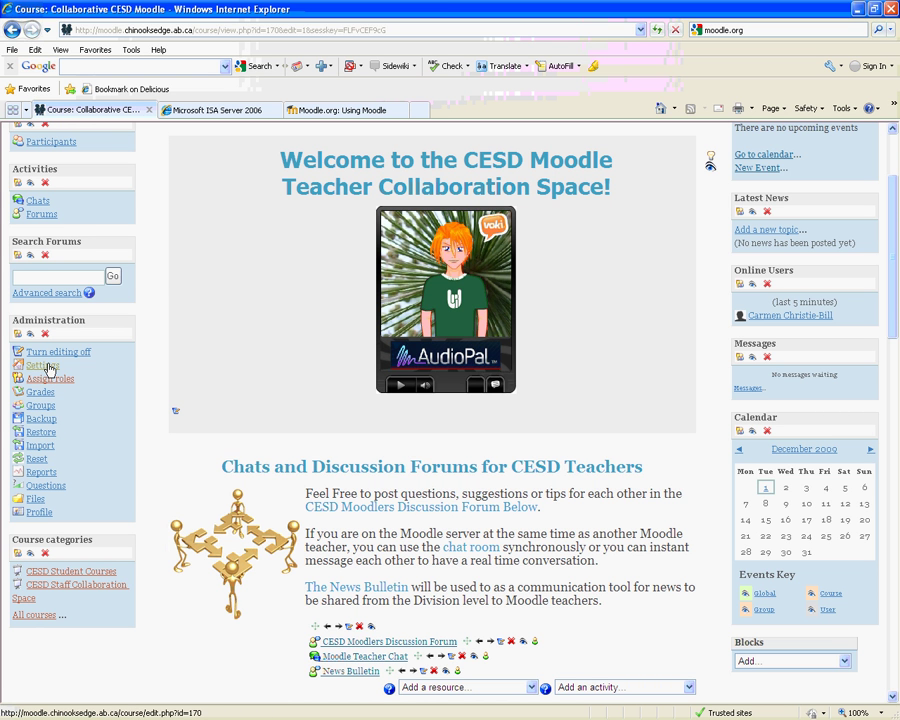
scroll(157, 379, up, 2)
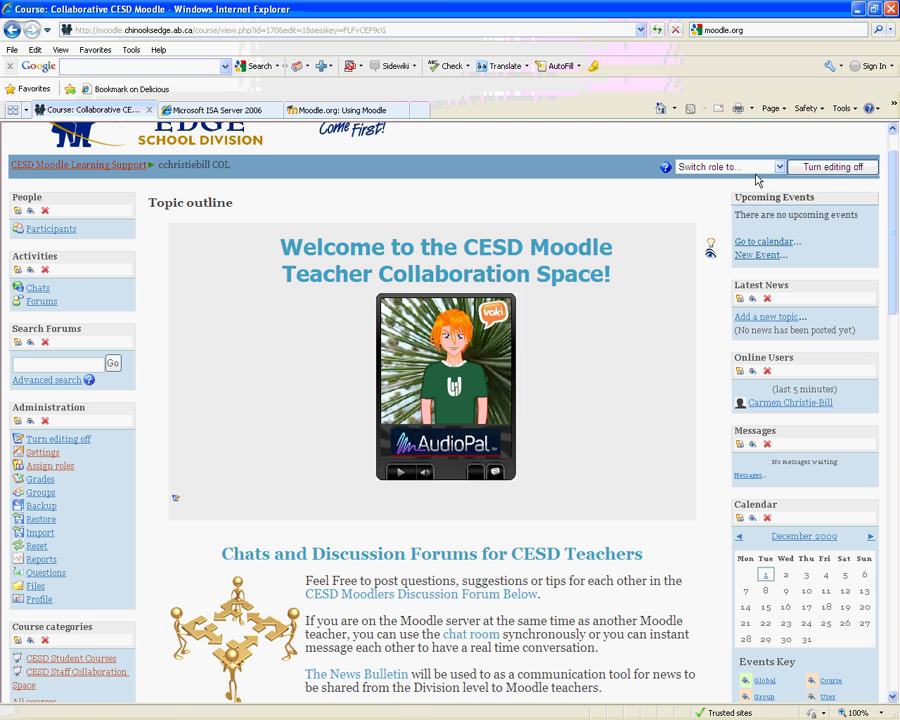
click(833, 167)
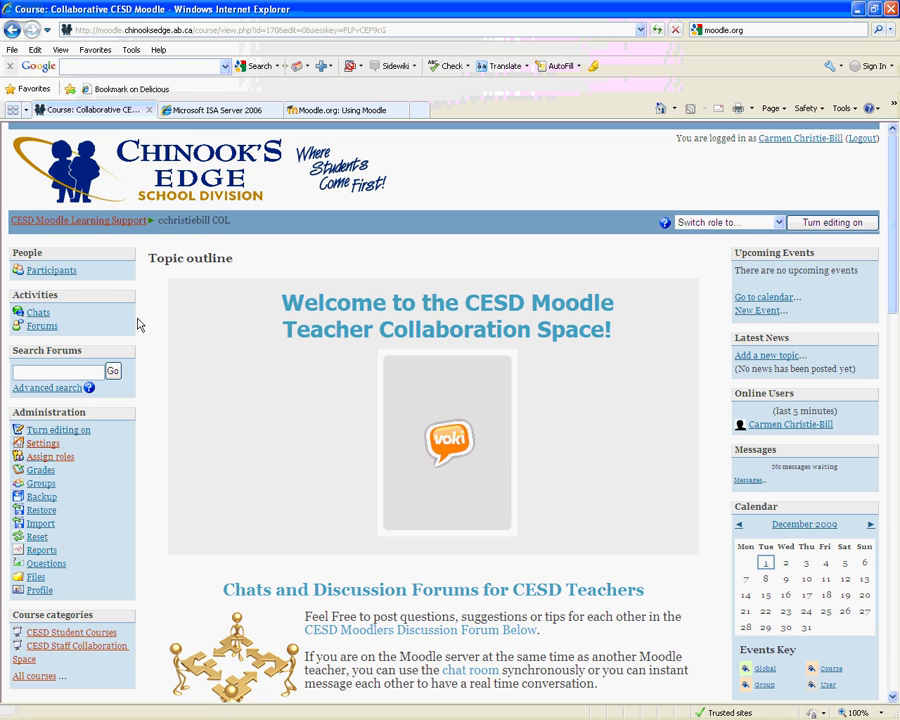
- Look over the course page in its normal view and switch the course to editing mode
scroll(323, 466, down, 2)
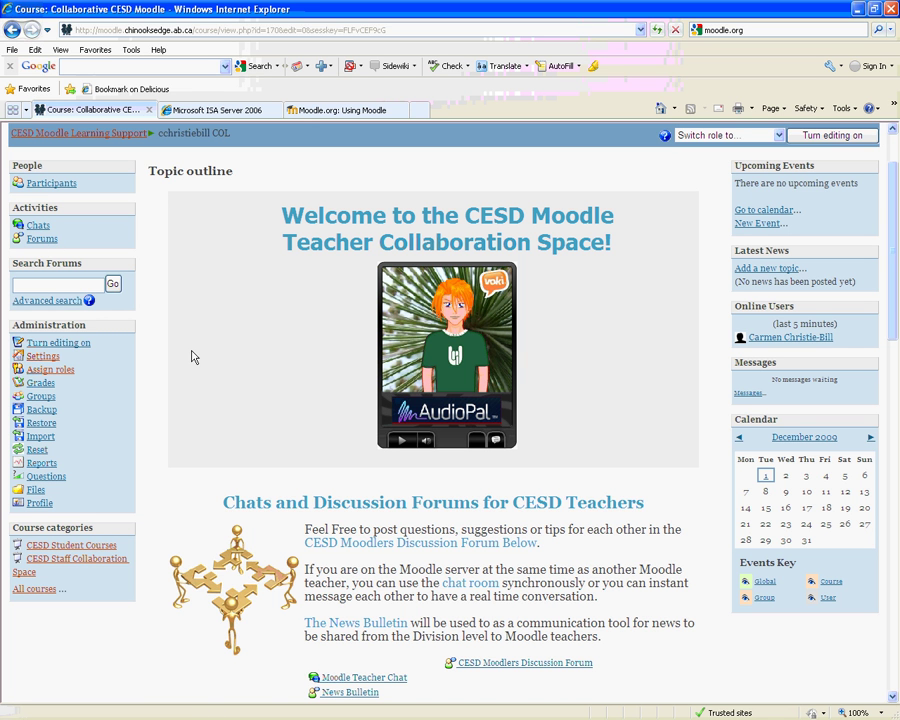
scroll(196, 352, down, 2)
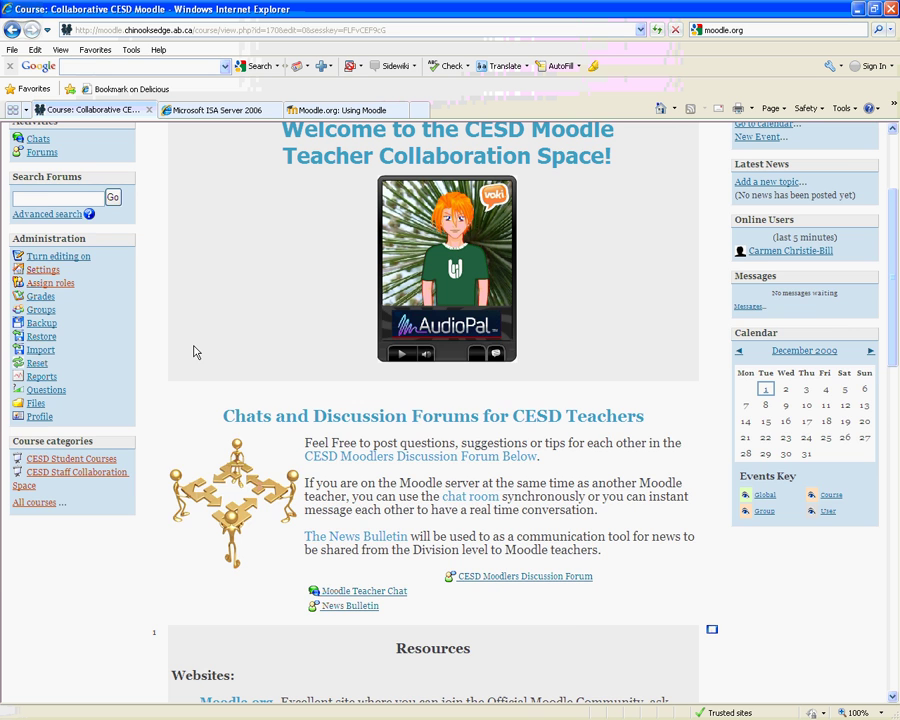
scroll(192, 346, up, 2)
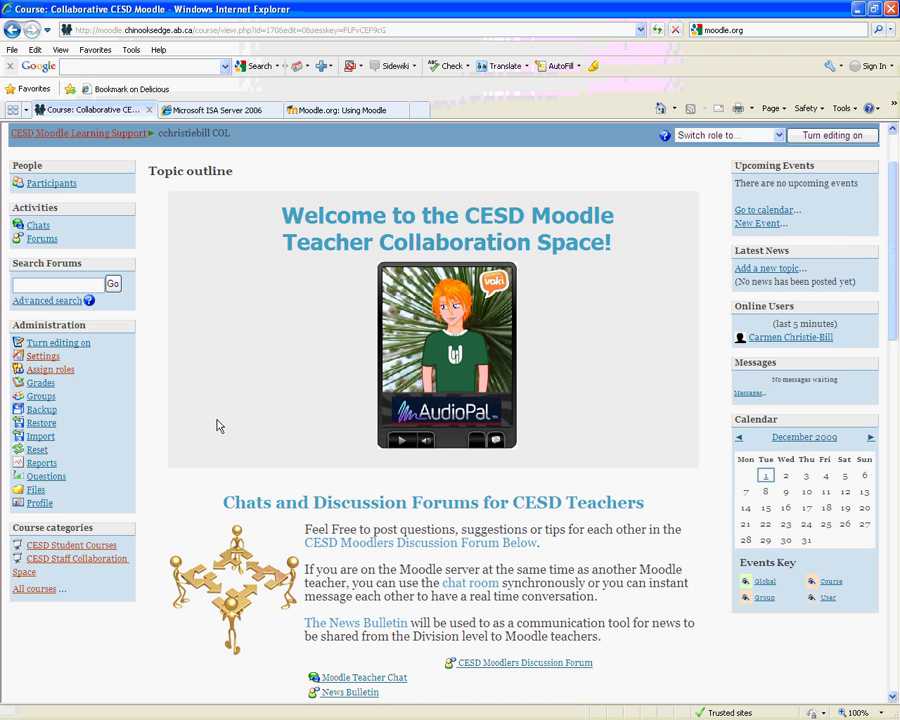
scroll(217, 428, down, 3)
scroll(217, 428, up, 5)
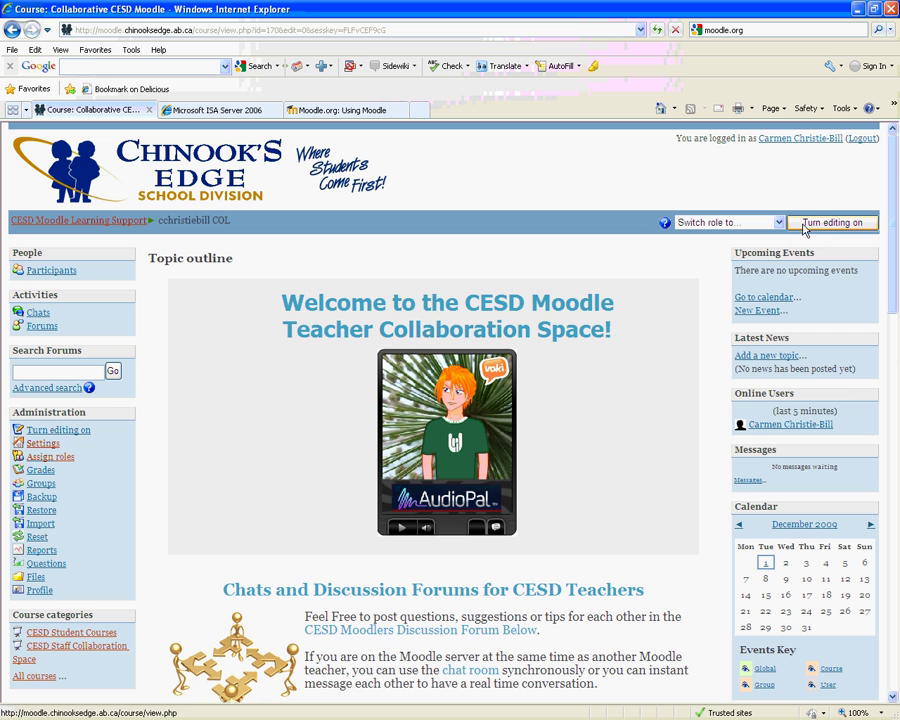
click(71, 433)
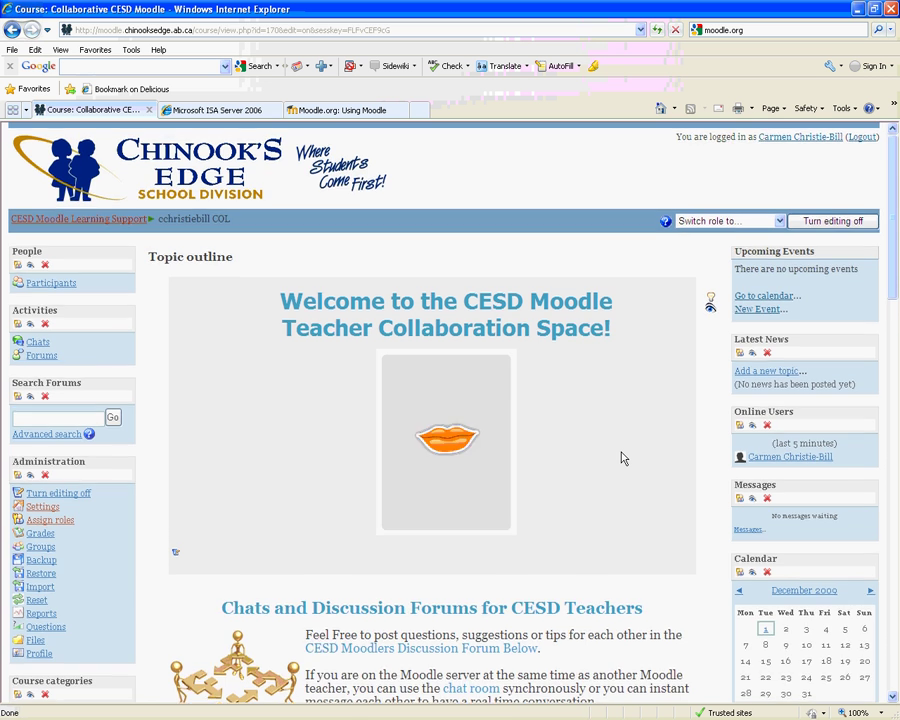
- Examine the course's topic sections in editing mode, from the chats and forums through Resources and Screencasts to New Plug-Ins & Moodle Updates
scroll(621, 458, down, 3)
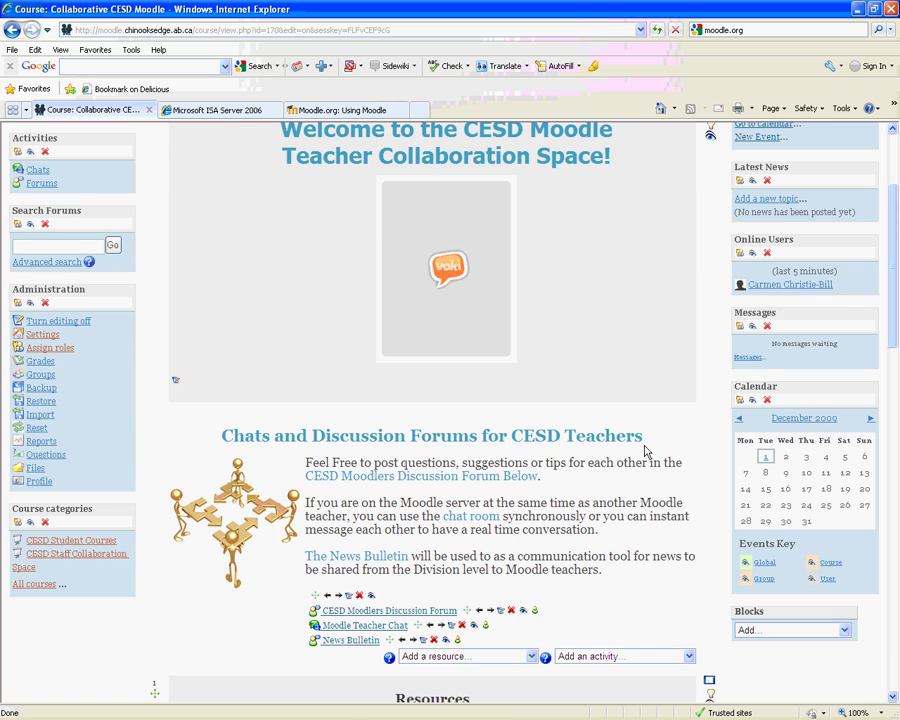
scroll(477, 573, down, 3)
scroll(477, 573, down, 3)
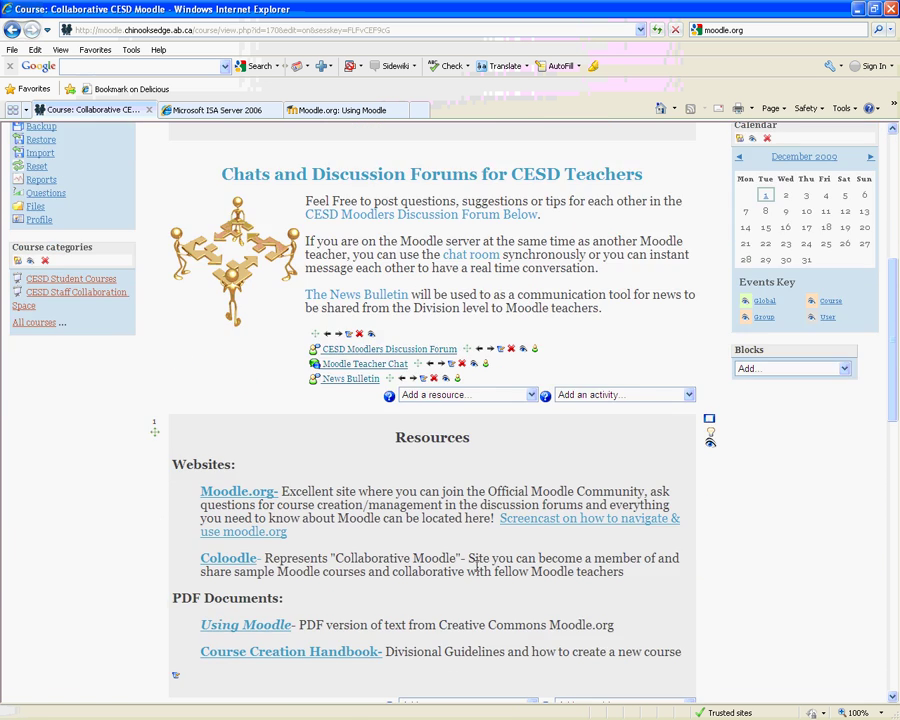
scroll(477, 570, up, 6)
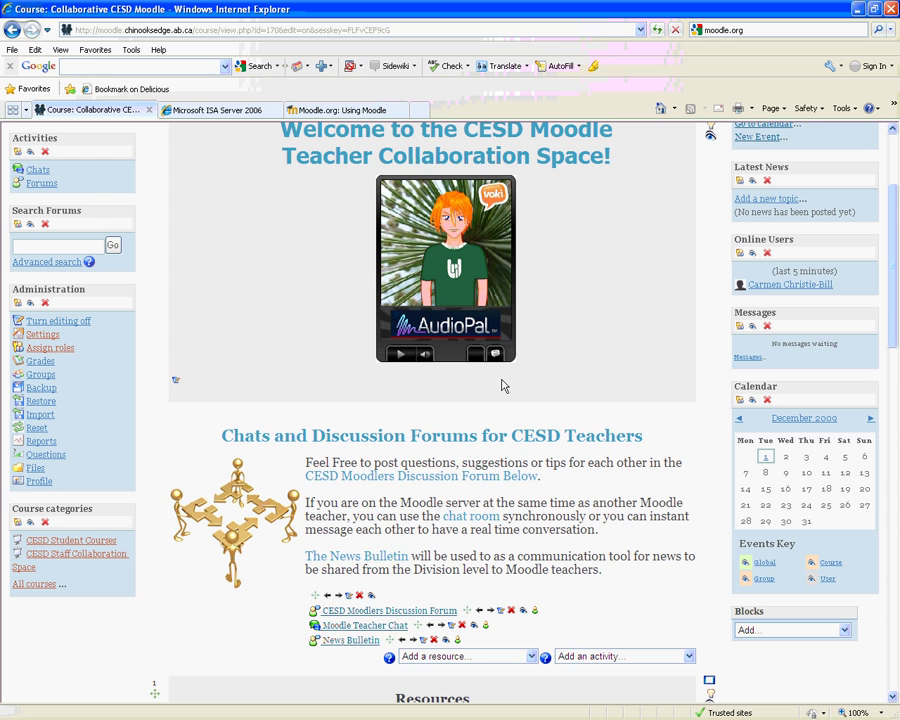
scroll(503, 386, up, 4)
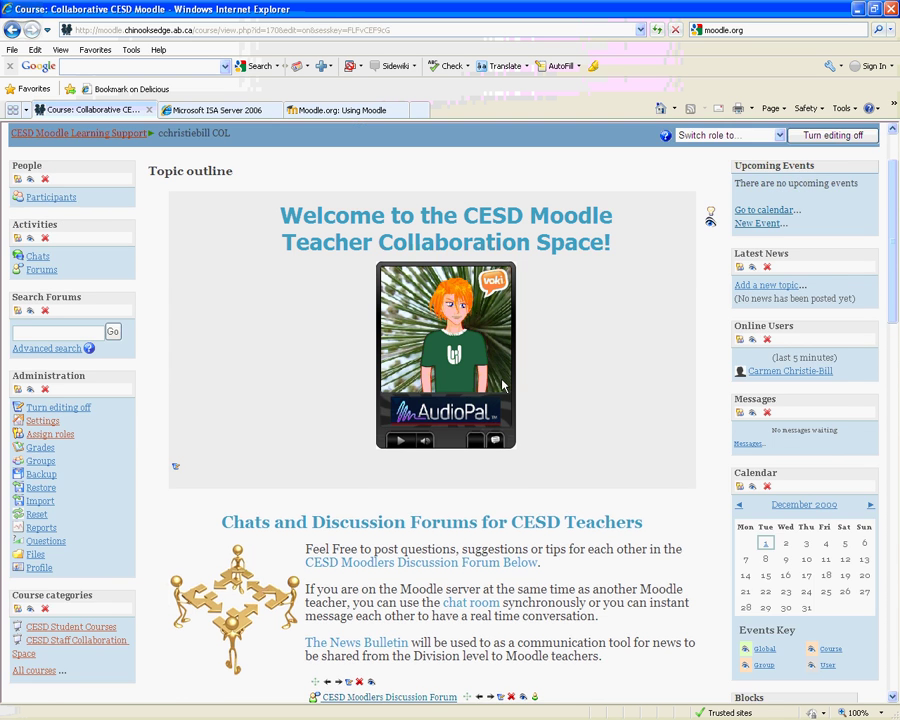
scroll(511, 377, down, 3)
scroll(511, 377, down, 10)
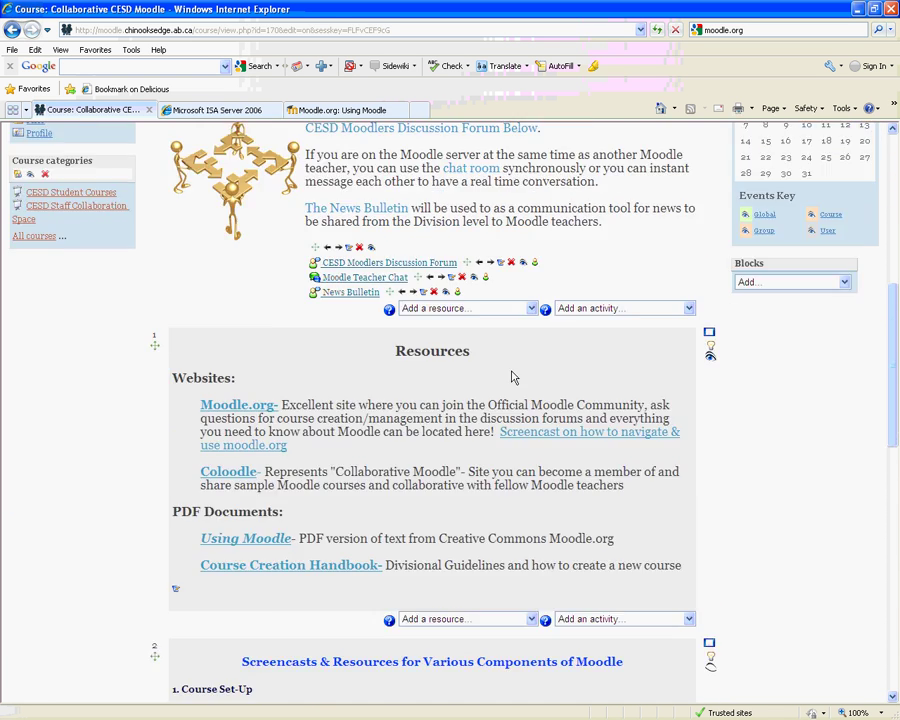
scroll(511, 377, down, 5)
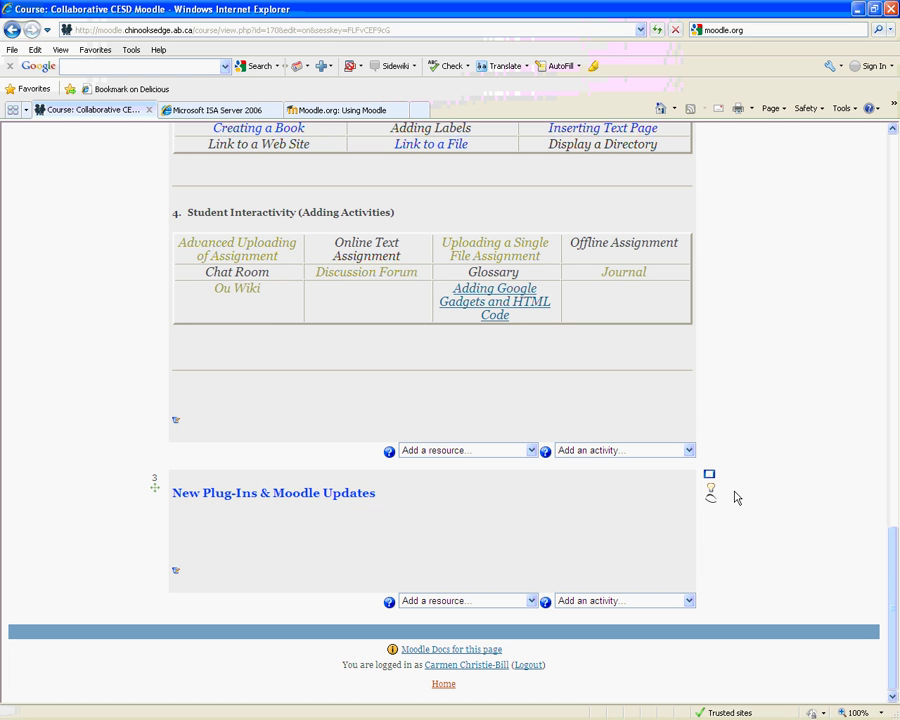
scroll(733, 497, up, 10)
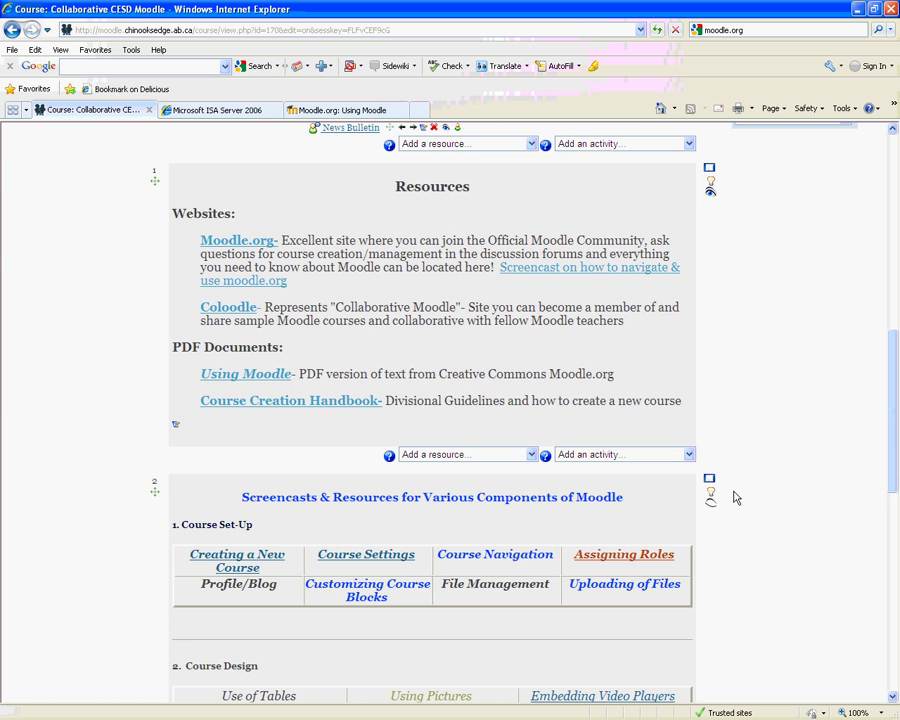
scroll(733, 497, up, 4)
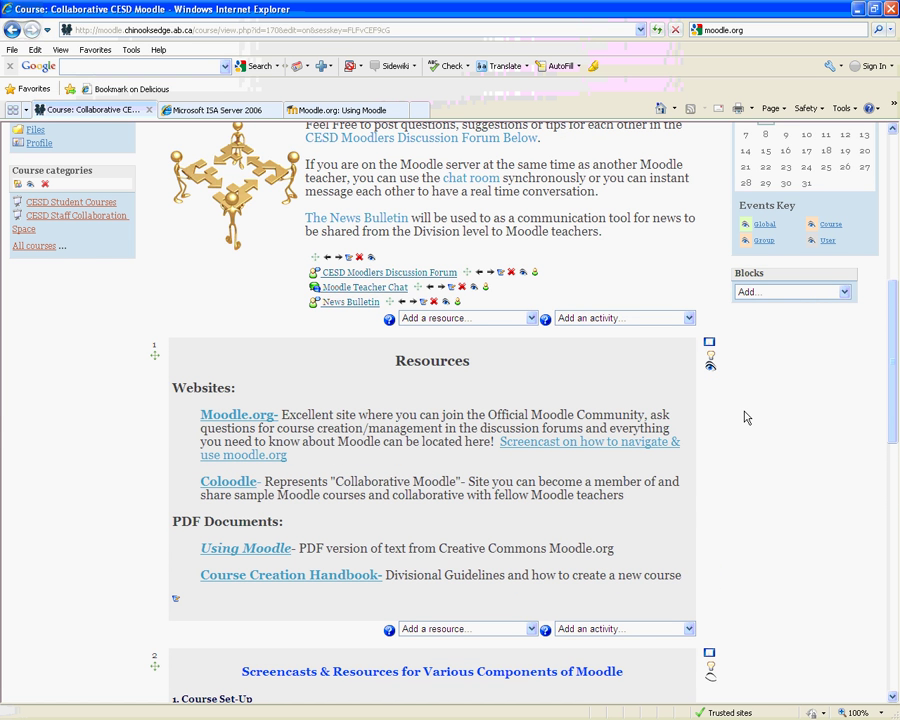
scroll(744, 417, up, 10)
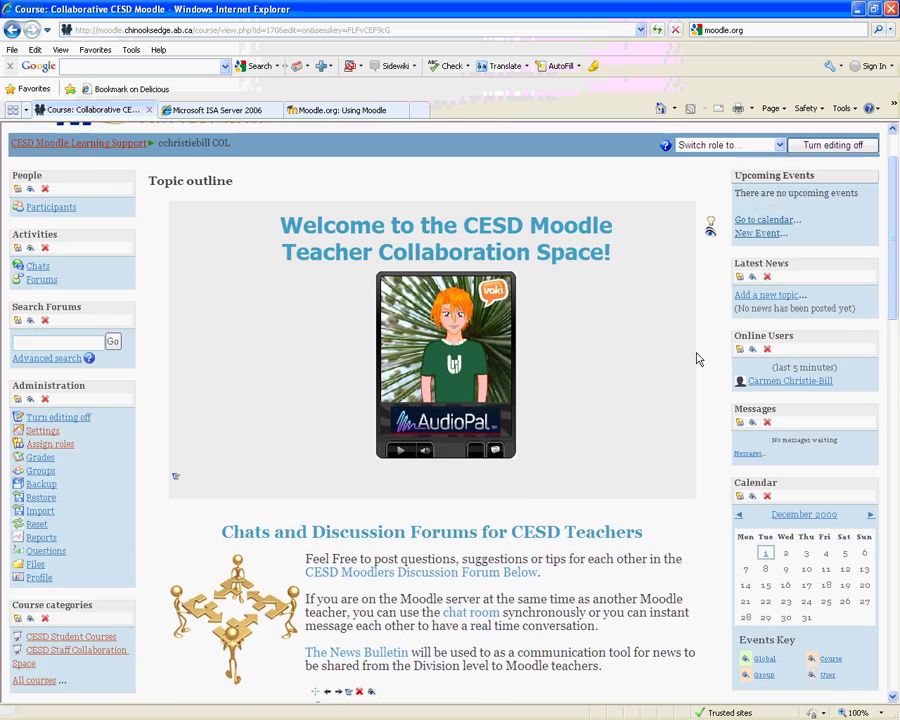